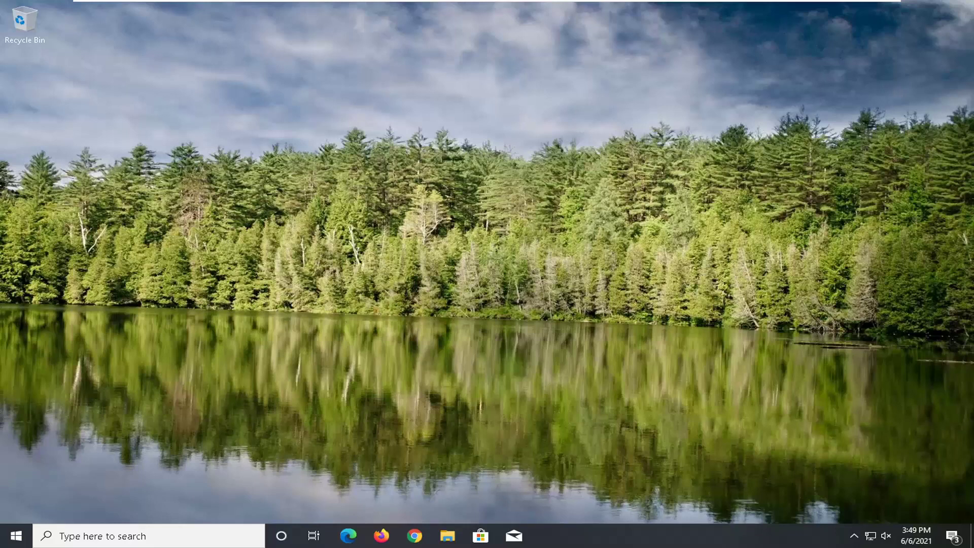
Step: Search the Start menu for mmc and run it as administrator
{"action": "left_click", "coordinate": [19, 541]}
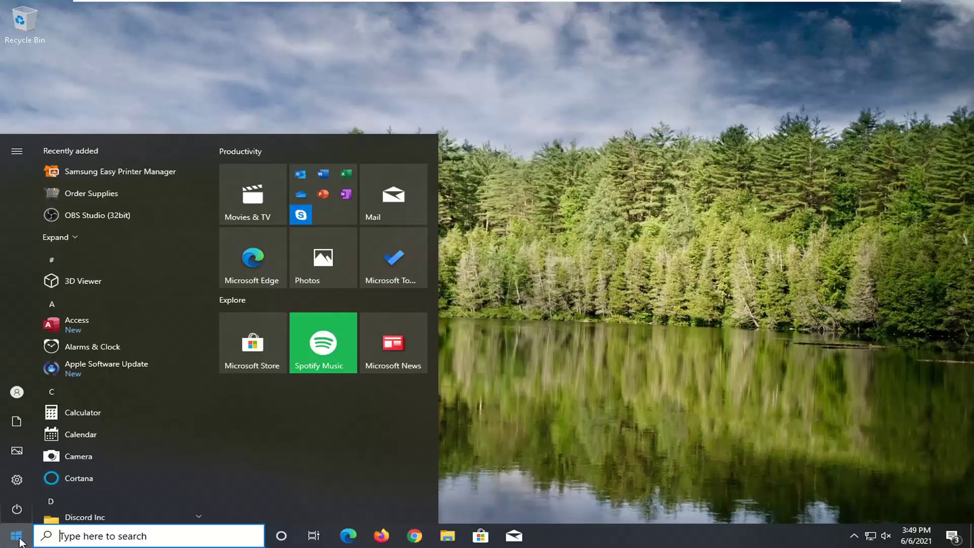
{"action": "type", "text": "mmc"}
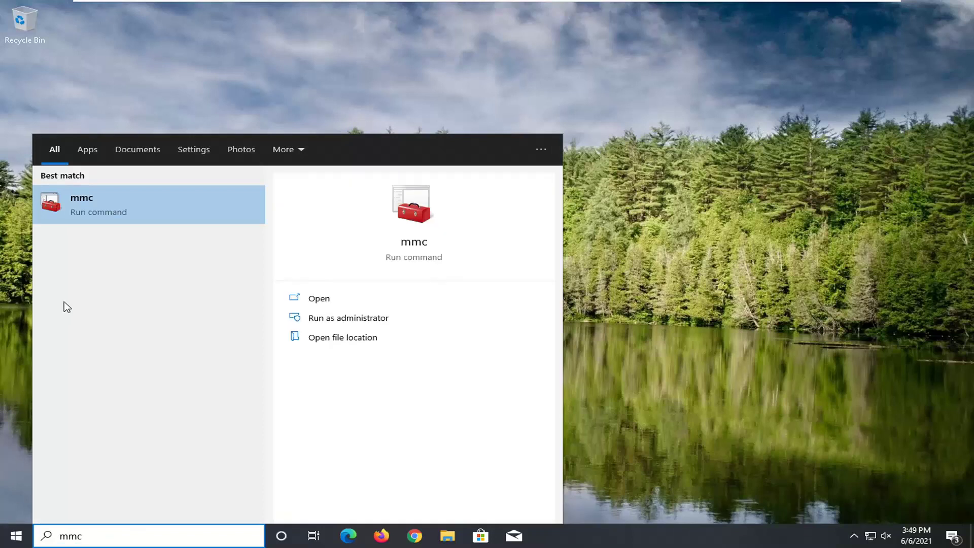
{"action": "right_click", "coordinate": [103, 224]}
{"action": "right_click", "coordinate": [108, 209]}
{"action": "right_click", "coordinate": [109, 209]}
{"action": "left_click", "coordinate": [129, 222]}
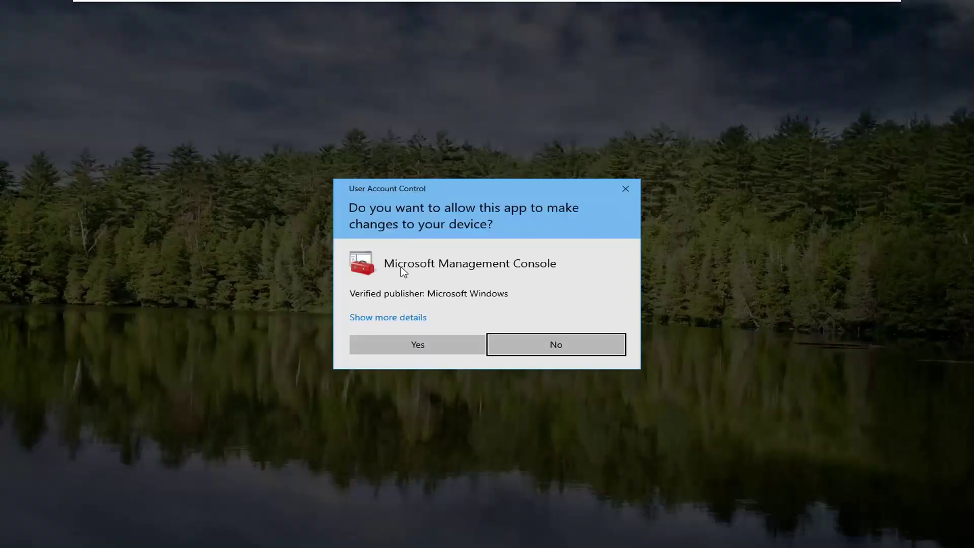
Step: Approve the UAC prompt and add the Certificates snap-in for the local computer account
{"action": "left_click", "coordinate": [424, 351]}
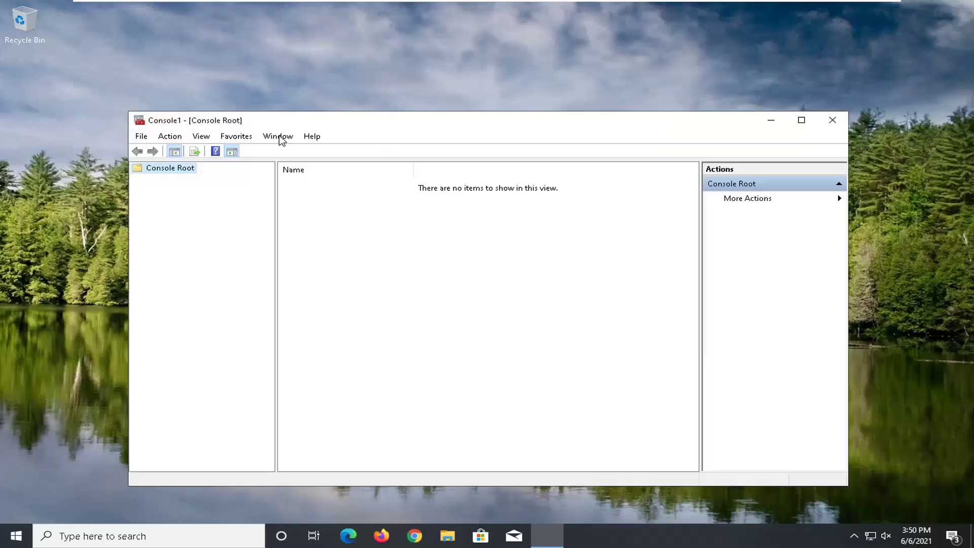
{"action": "left_click_drag", "start_coordinate": [291, 126], "coordinate": [307, 107]}
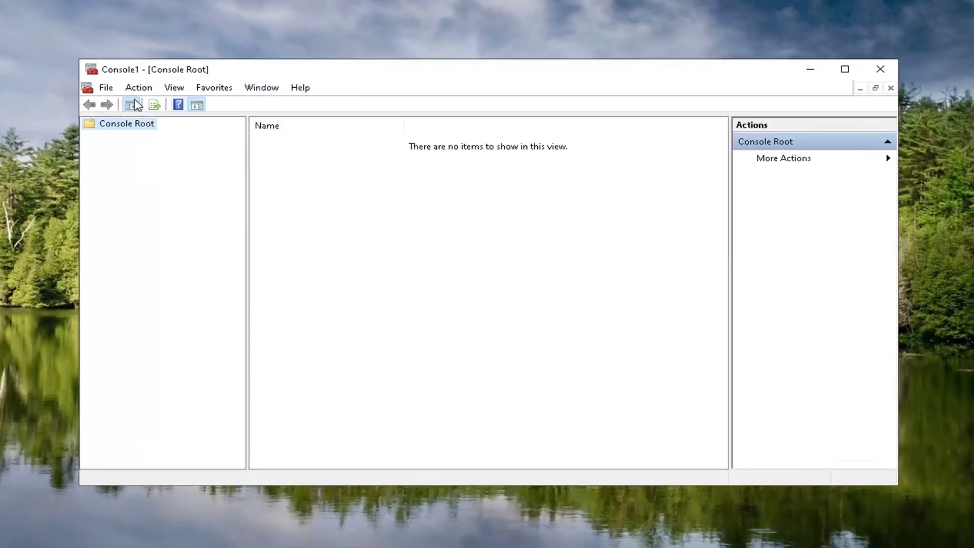
{"action": "left_click", "coordinate": [106, 87]}
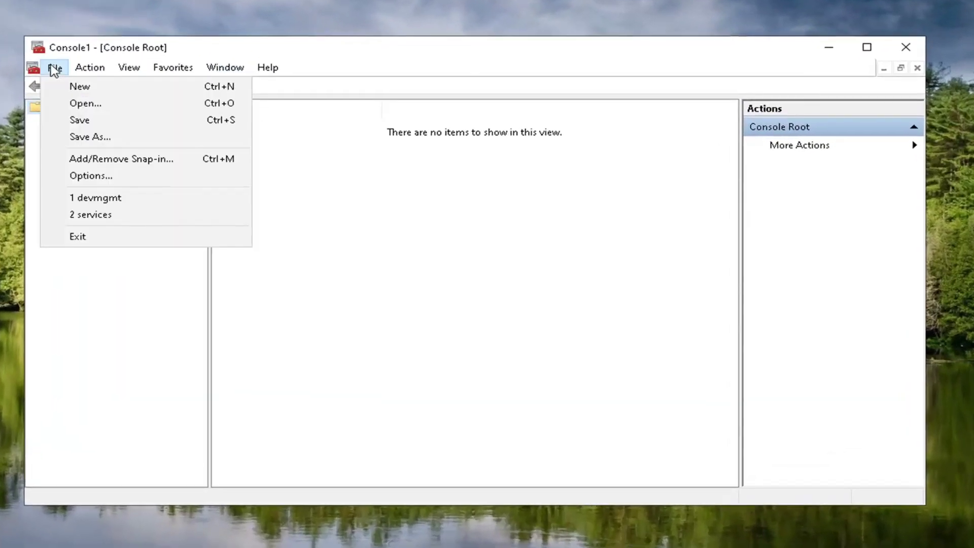
{"action": "left_click", "coordinate": [109, 163]}
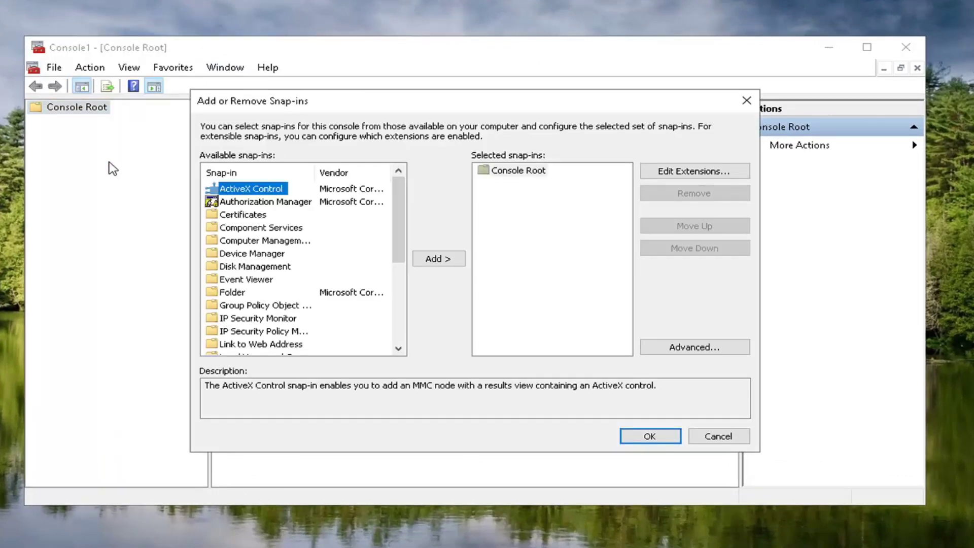
{"action": "left_click", "coordinate": [246, 217]}
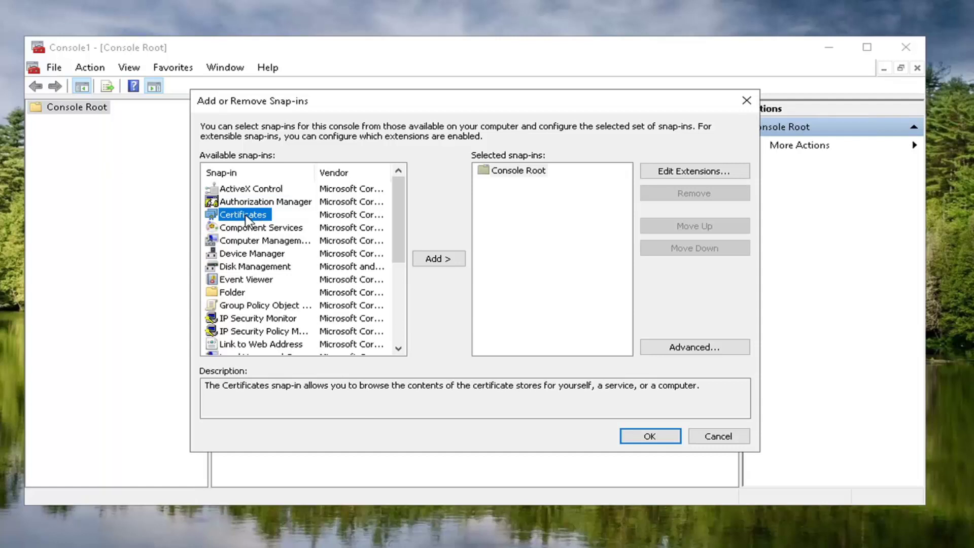
{"action": "left_click", "coordinate": [439, 259]}
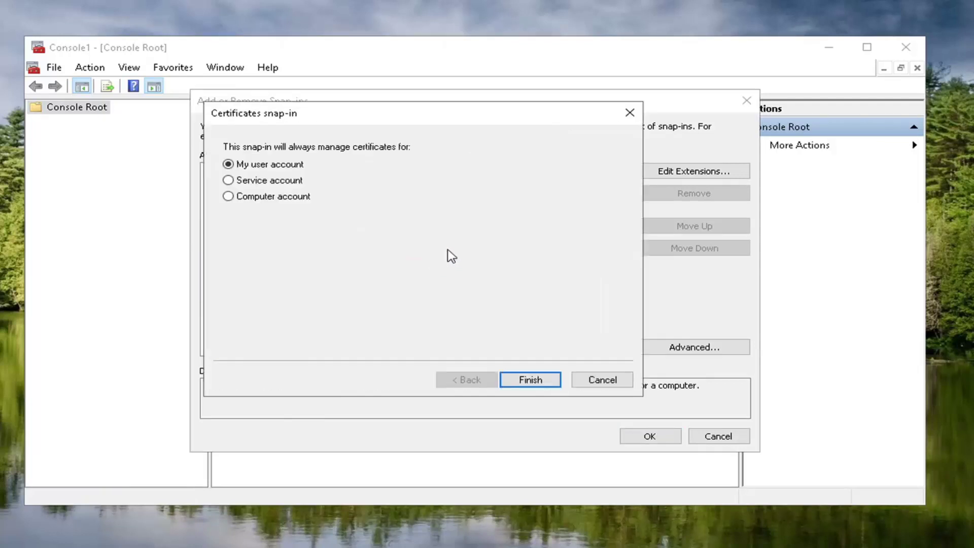
{"action": "left_click", "coordinate": [240, 199]}
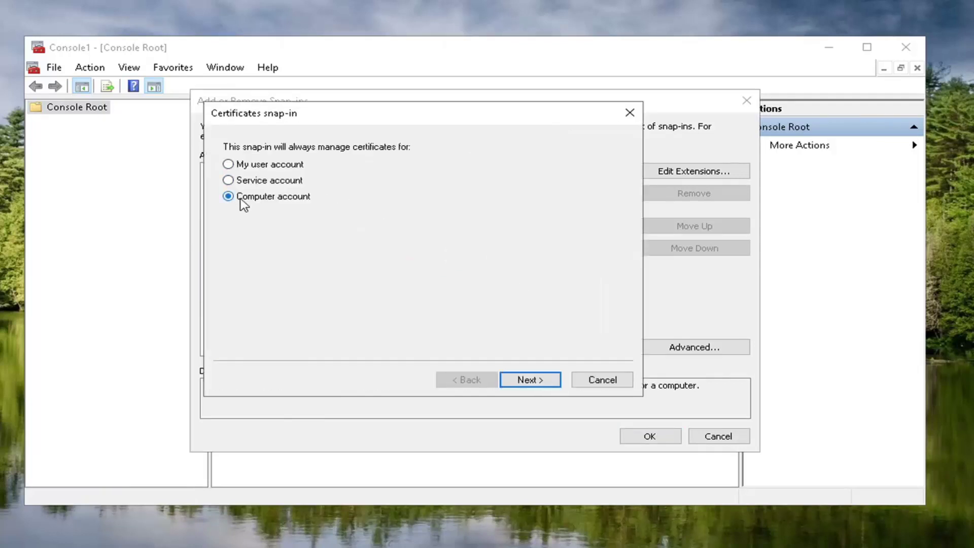
{"action": "left_click", "coordinate": [536, 391]}
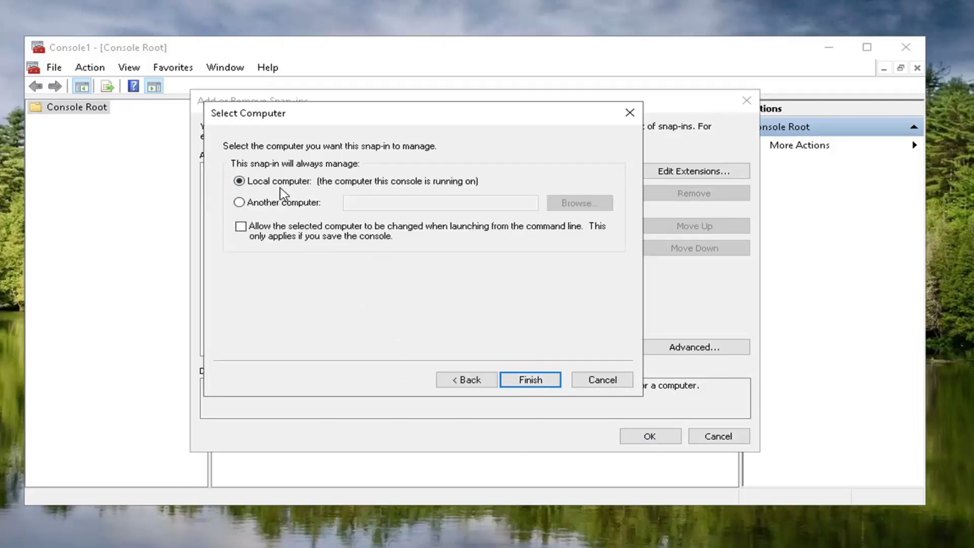
{"action": "left_click", "coordinate": [528, 385]}
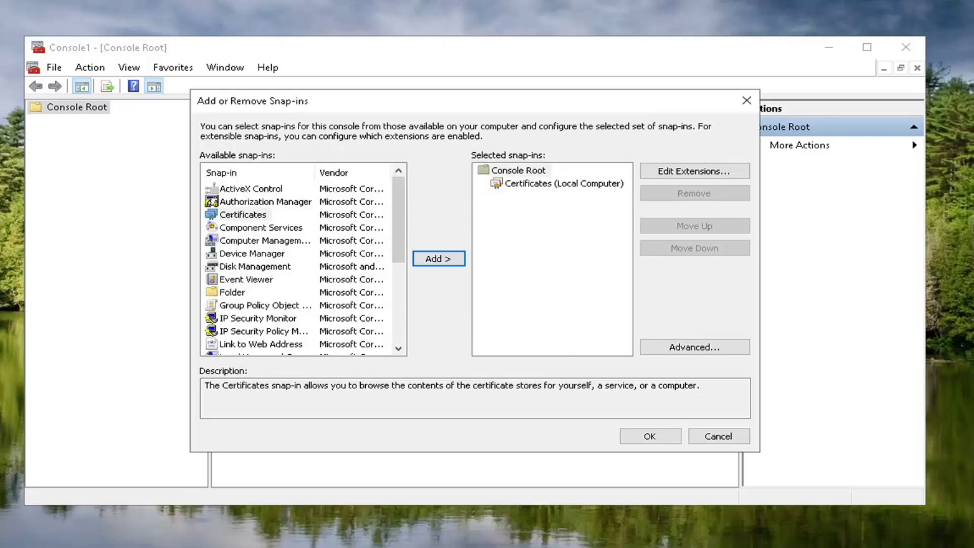
Step: Confirm the snap-in and open the Trusted Root Certification Authorities Certificates folder
{"action": "left_click", "coordinate": [650, 437]}
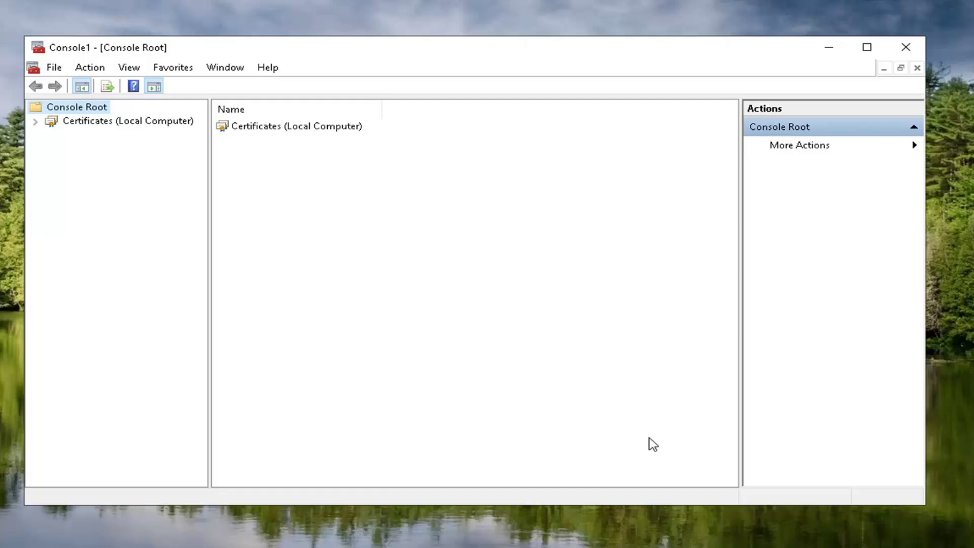
{"action": "left_click", "coordinate": [127, 121]}
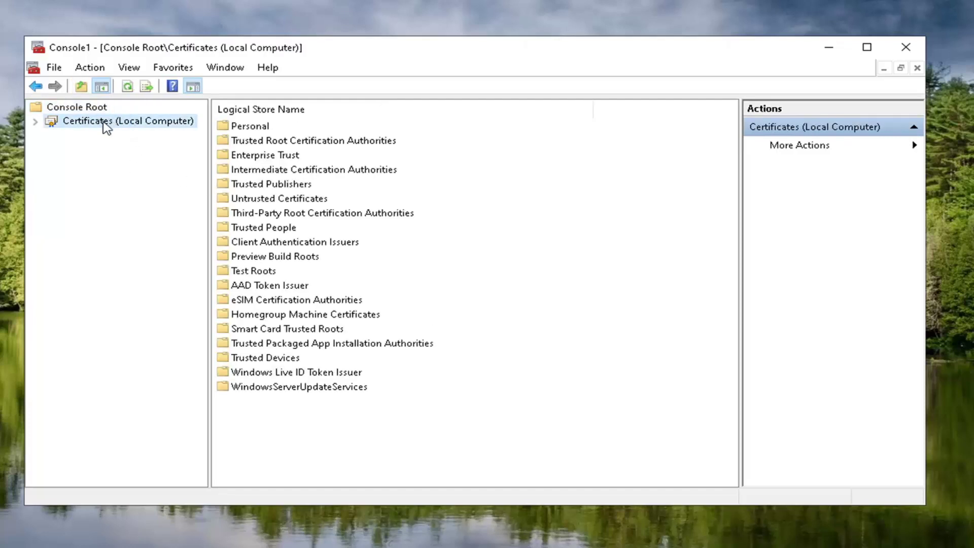
{"action": "left_click", "coordinate": [267, 145]}
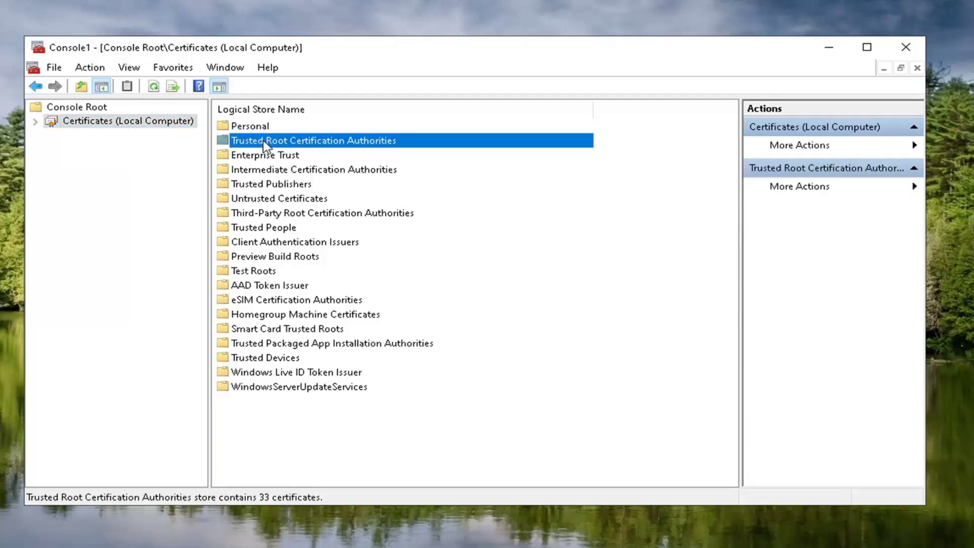
{"action": "double_click", "coordinate": [447, 142]}
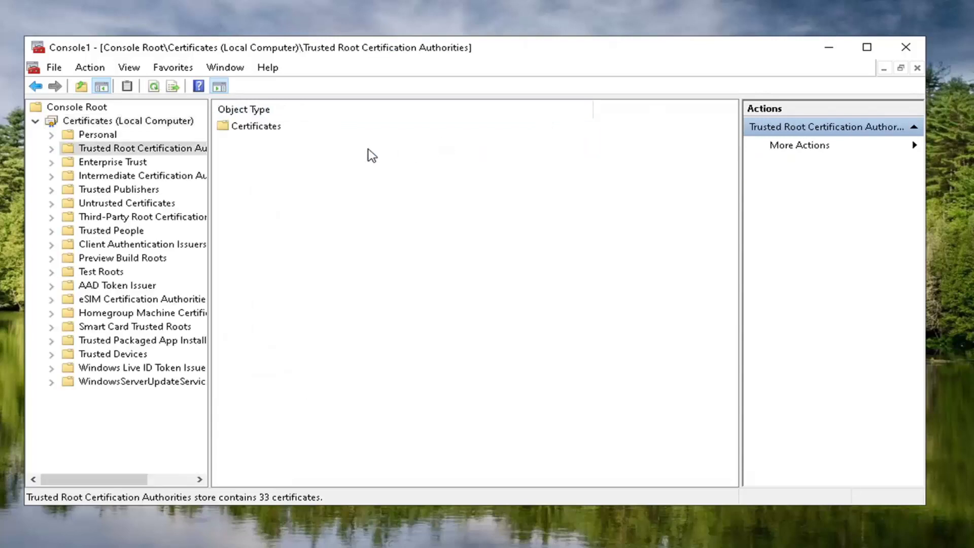
{"action": "double_click", "coordinate": [253, 127]}
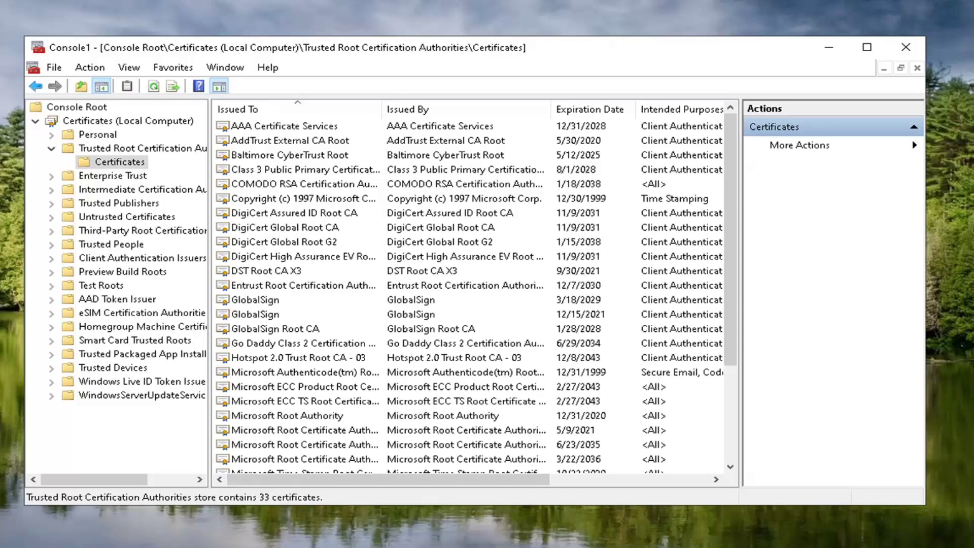
Step: Launch the Certificate Import Wizard on that Certificates folder and advance past its welcome page
{"action": "right_click", "coordinate": [99, 163]}
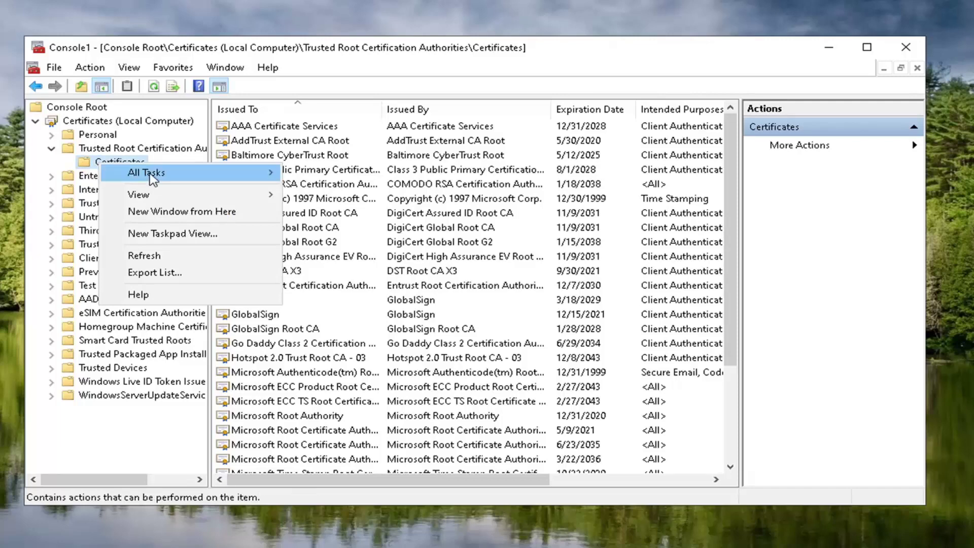
{"action": "mouse_move", "coordinate": [153, 178]}
{"action": "left_click", "coordinate": [326, 173]}
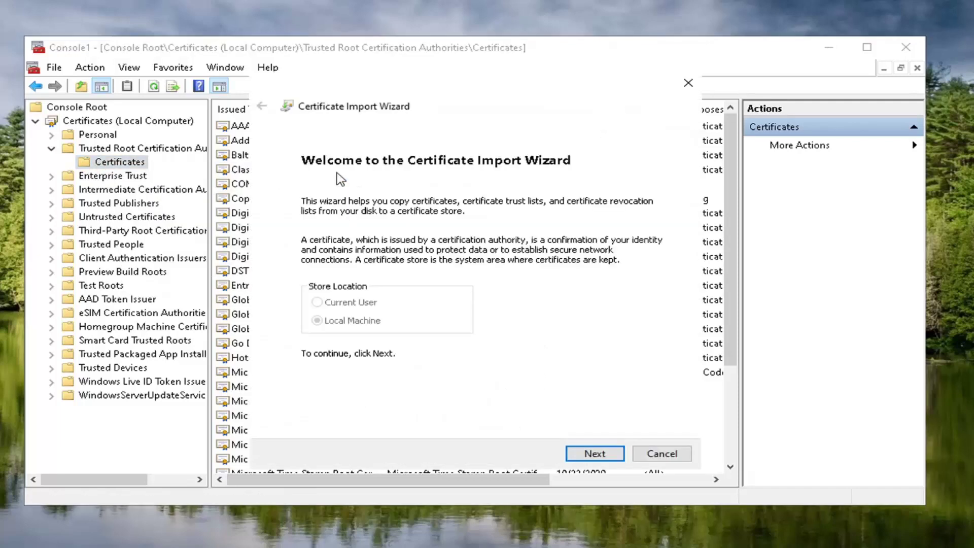
{"action": "left_click", "coordinate": [599, 460]}
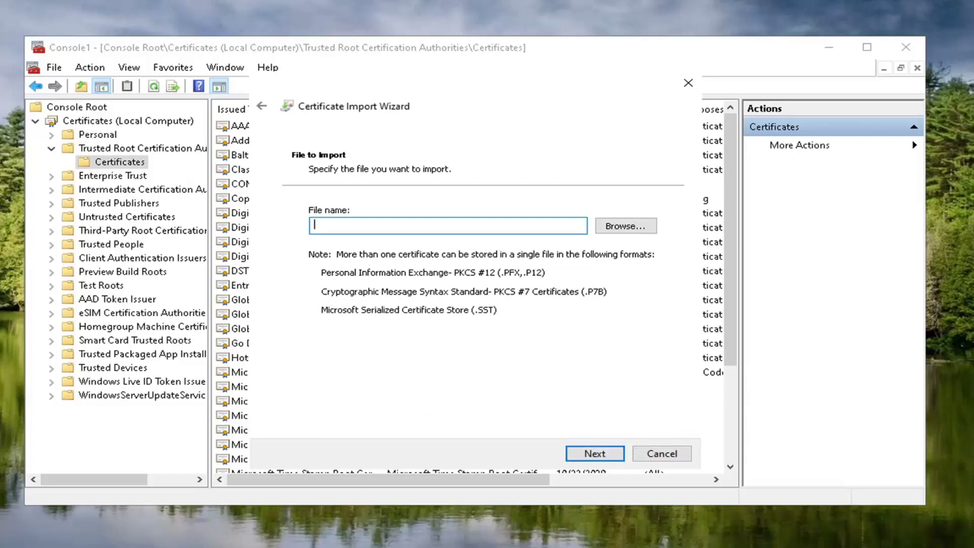
{"action": "key", "text": "super+e"}
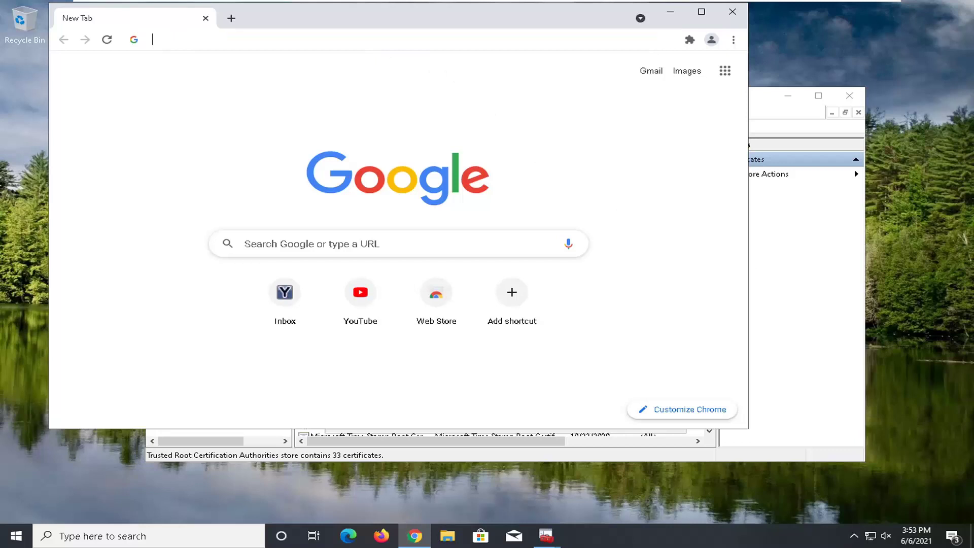
Step: Paste the Microsoft certificate address into Chrome and download MicRooCerAut2011_2011_03_22.crt
{"action": "key", "text": "Down"}
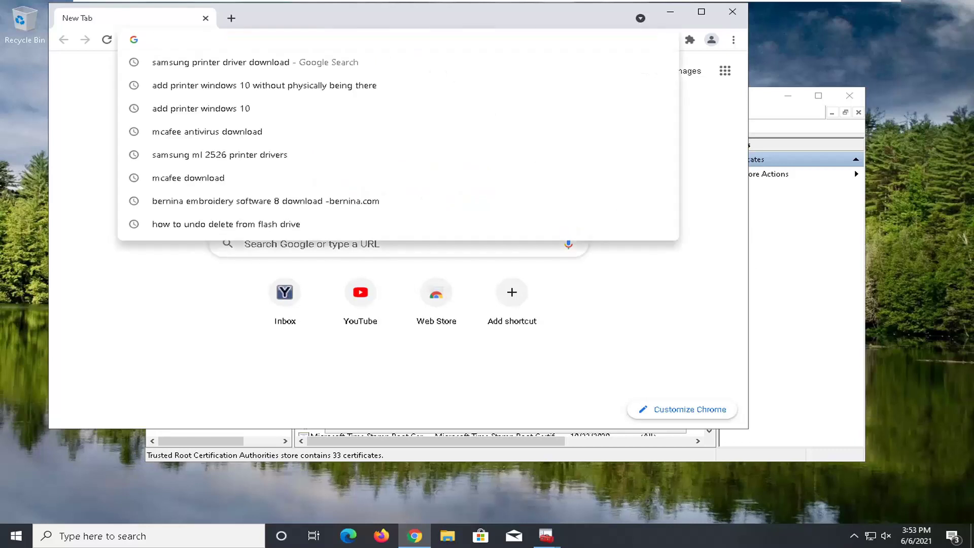
{"action": "right_click", "coordinate": [256, 41]}
{"action": "left_click", "coordinate": [283, 122]}
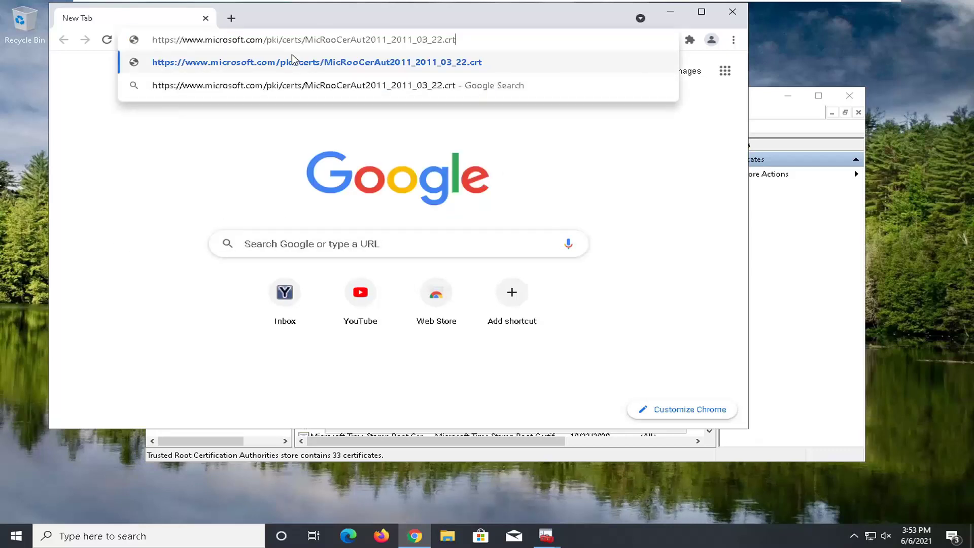
{"action": "left_click", "coordinate": [342, 64]}
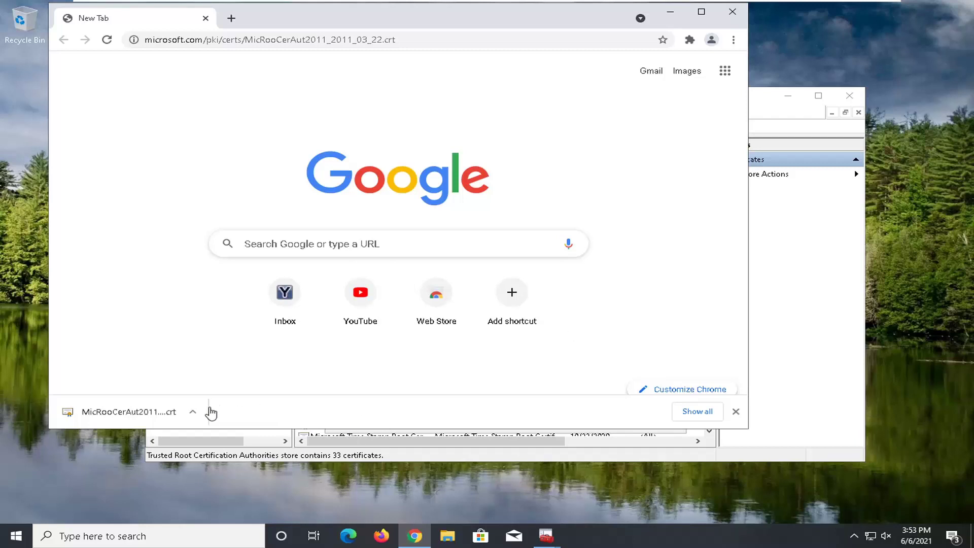
Step: Move the downloaded certificate file to the desktop and close Explorer and Chrome
{"action": "left_click", "coordinate": [196, 419]}
{"action": "left_click", "coordinate": [222, 461]}
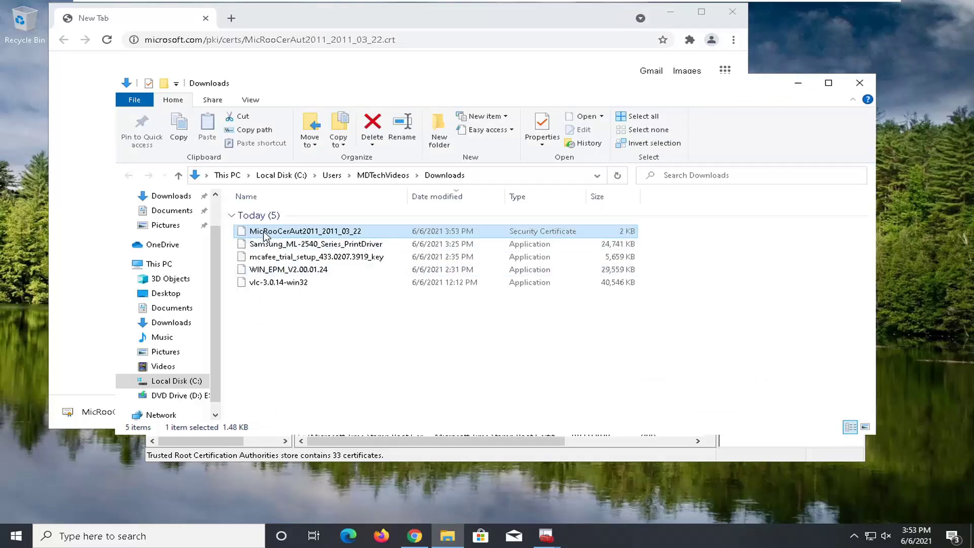
{"action": "left_click_drag", "start_coordinate": [284, 231], "coordinate": [27, 230]}
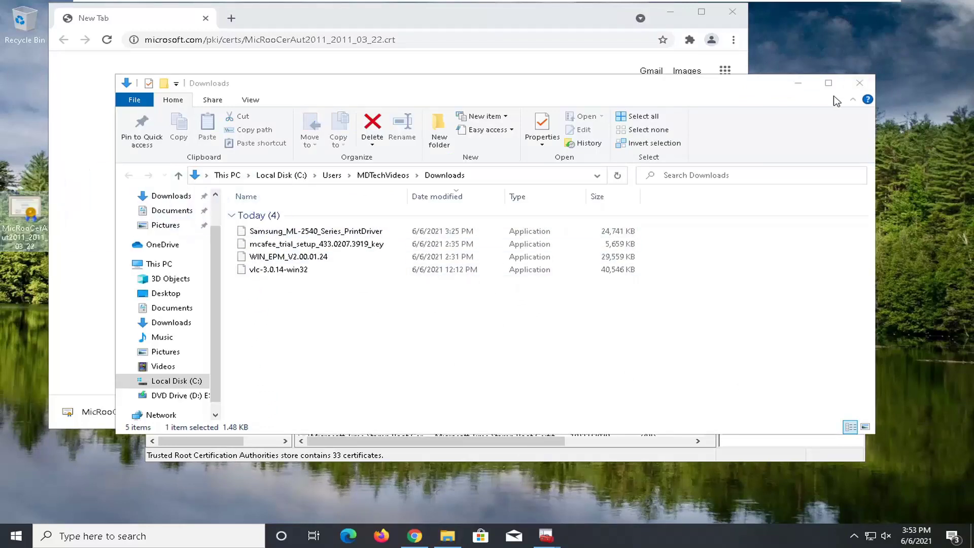
{"action": "left_click", "coordinate": [860, 82]}
{"action": "left_click", "coordinate": [732, 11]}
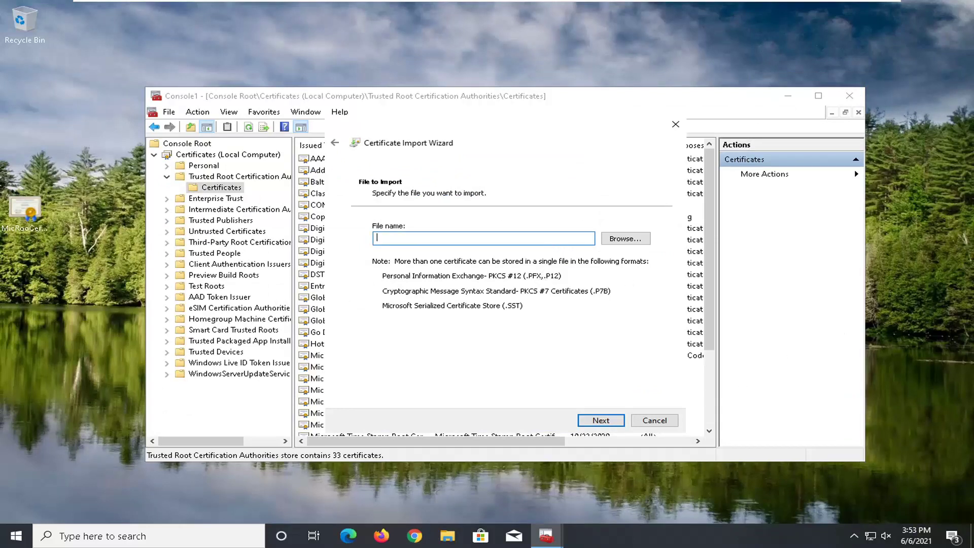
Step: Import MicRooCerAut2011_2011_03_22.crt from the Desktop into Trusted Root Certification Authorities
{"action": "left_click", "coordinate": [626, 238]}
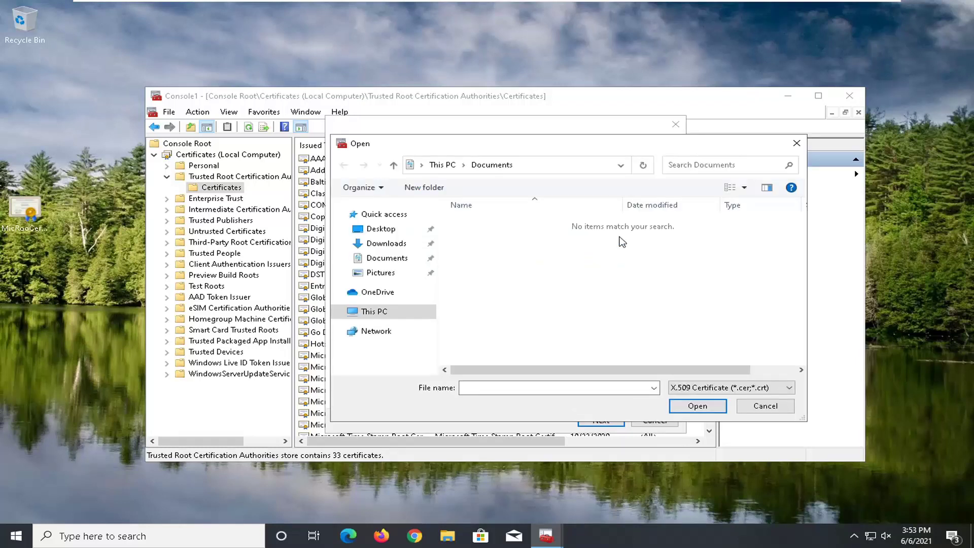
{"action": "left_click", "coordinate": [381, 256]}
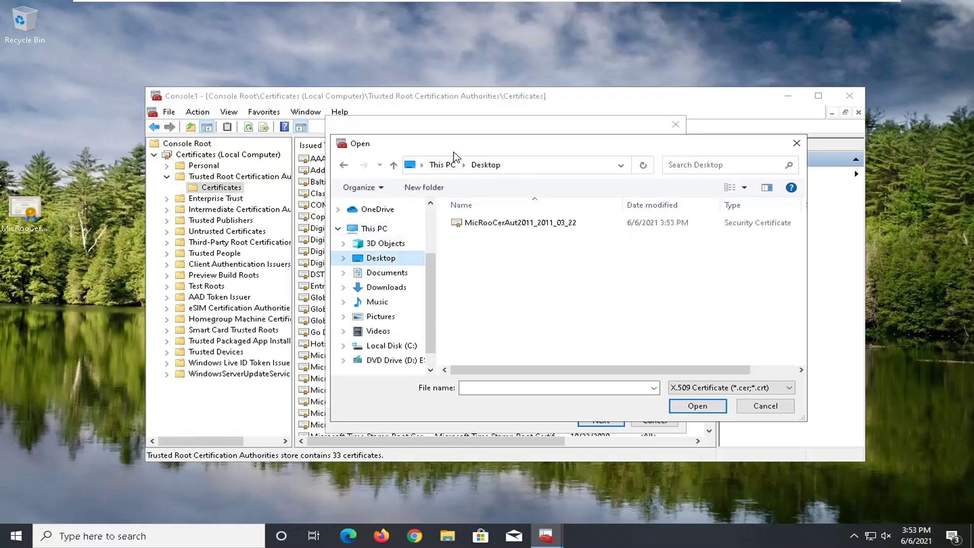
{"action": "left_click_drag", "start_coordinate": [410, 148], "coordinate": [364, 142]}
{"action": "left_click", "coordinate": [453, 217]}
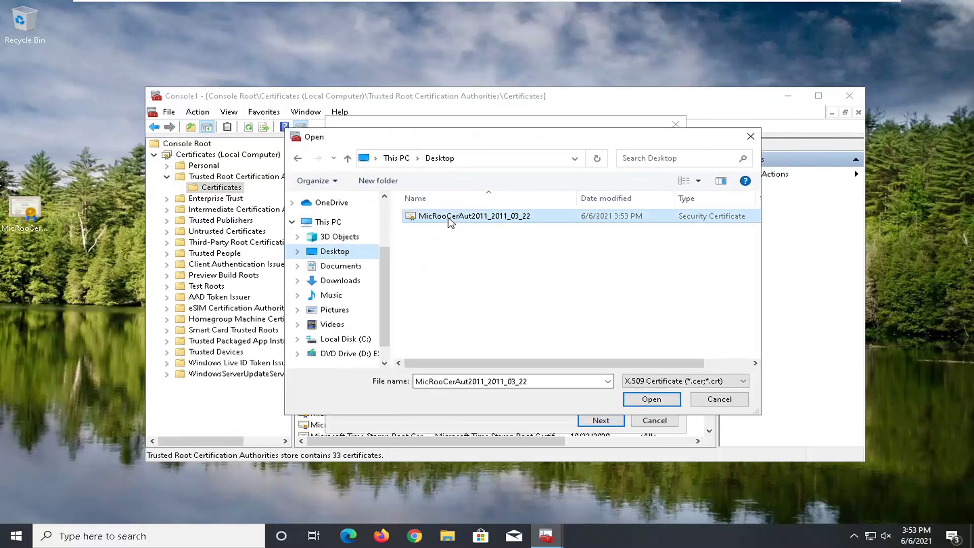
{"action": "double_click", "coordinate": [480, 217]}
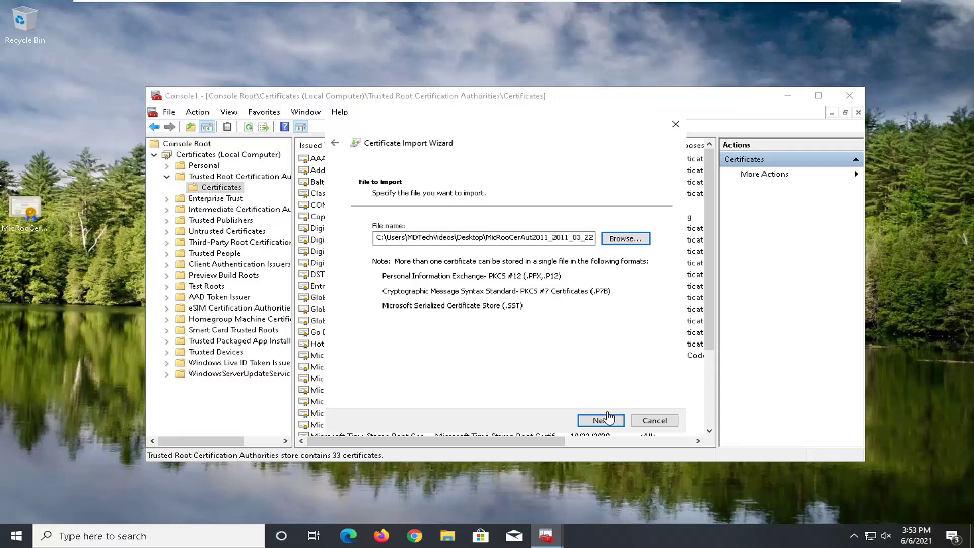
{"action": "left_click", "coordinate": [600, 421]}
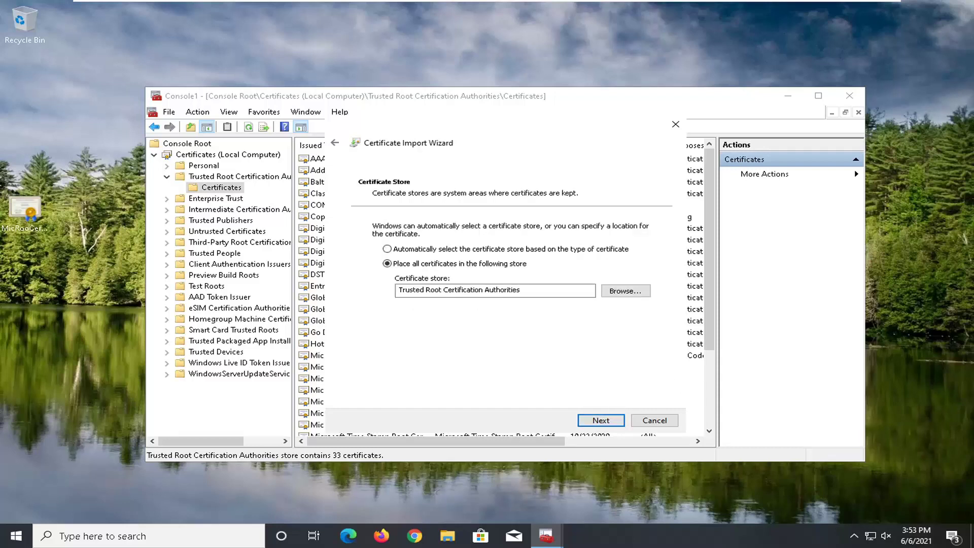
{"action": "left_click", "coordinate": [611, 422]}
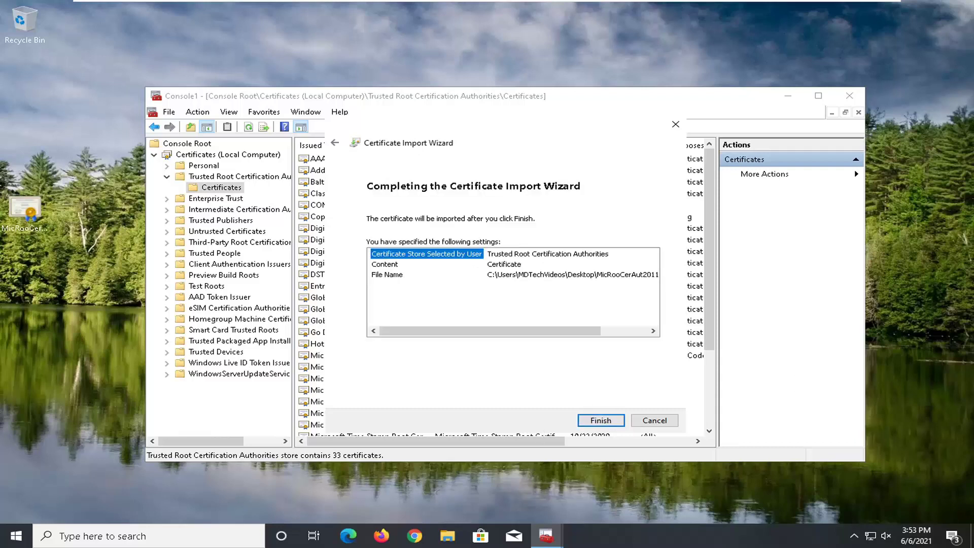
{"action": "left_click", "coordinate": [601, 421]}
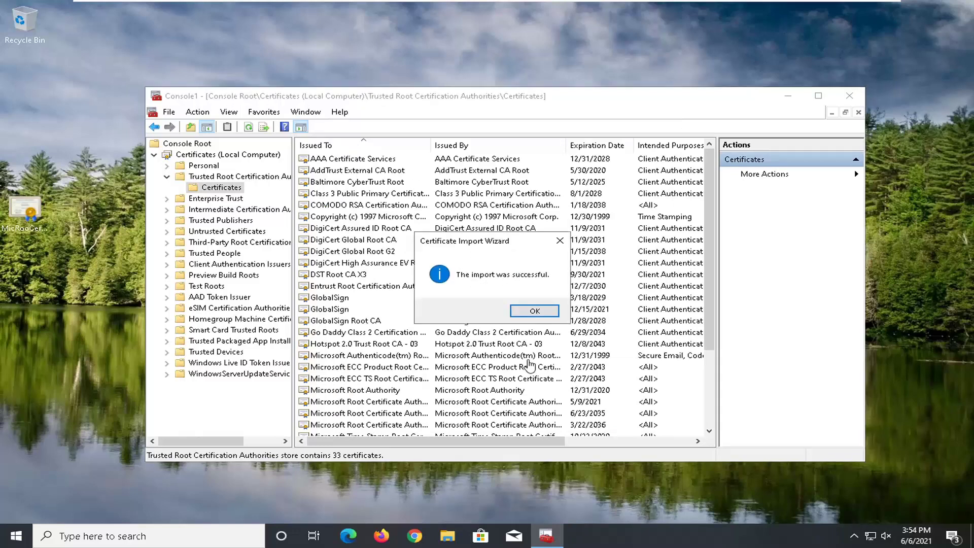
{"action": "left_click", "coordinate": [528, 312]}
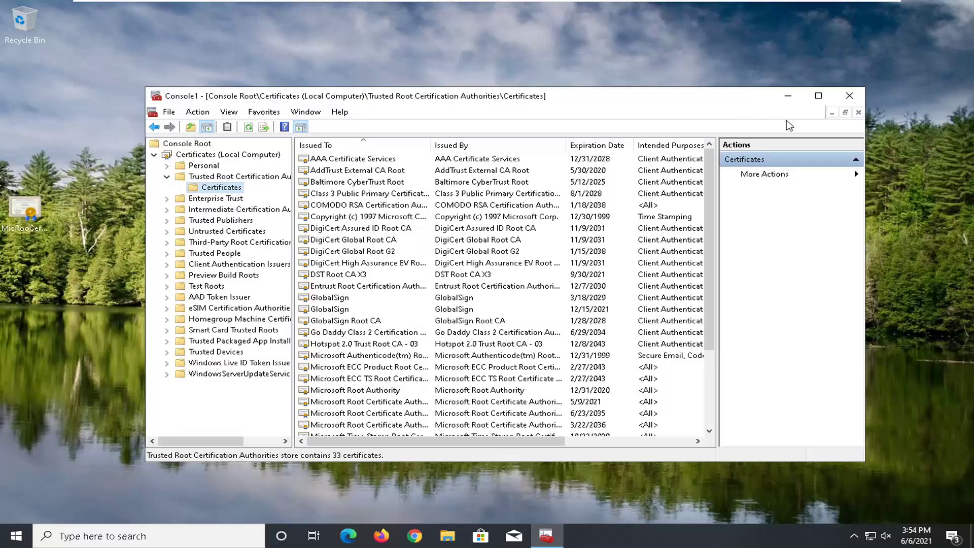
Step: Close MMC saving it as Console1, recycle the desktop certificate file, and launch Chrome
{"action": "left_click", "coordinate": [847, 97]}
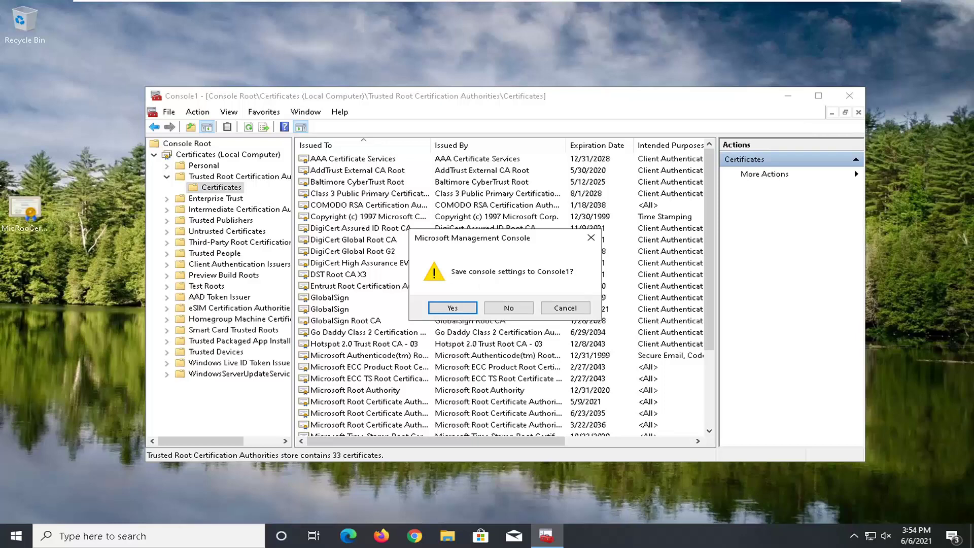
{"action": "left_click", "coordinate": [456, 308]}
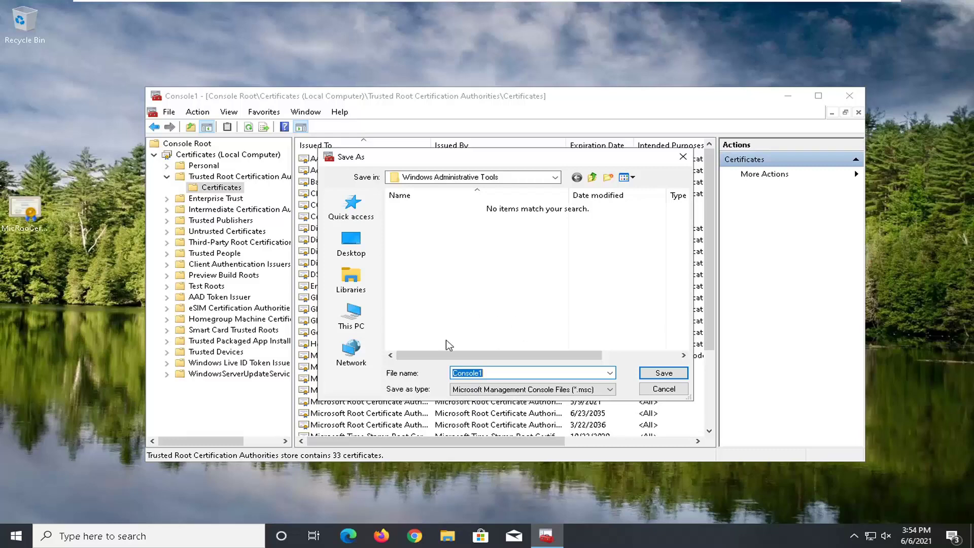
{"action": "left_click", "coordinate": [664, 373]}
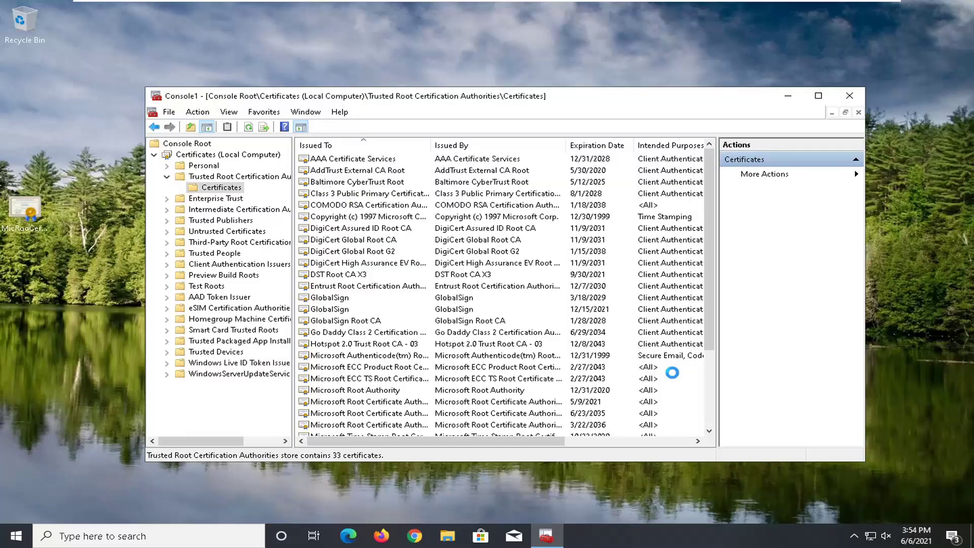
{"action": "left_click_drag", "start_coordinate": [31, 216], "coordinate": [25, 25]}
{"action": "left_click", "coordinate": [416, 537]}
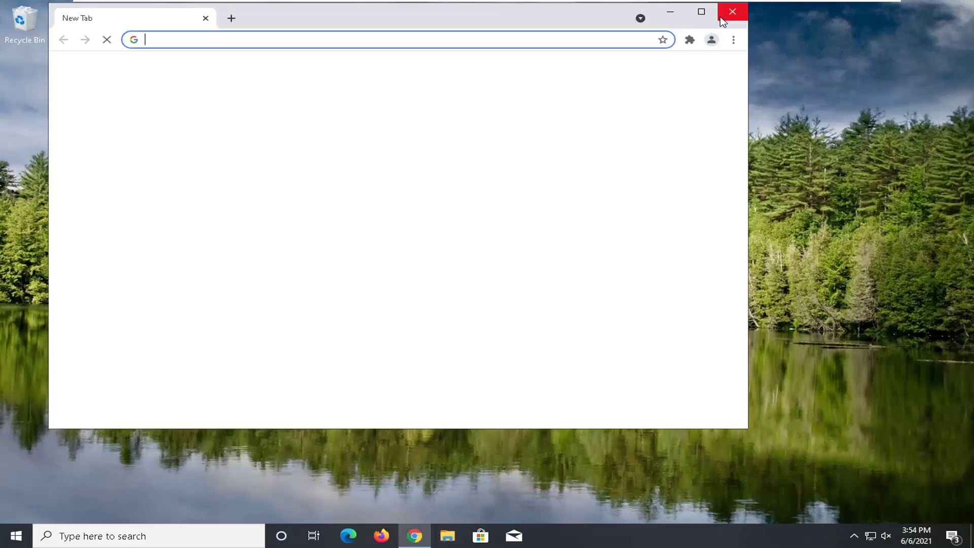
Step: Search 'download net framework 4.8' and download the .NET Framework 4.8 Runtime installer
{"action": "left_click", "coordinate": [701, 11]}
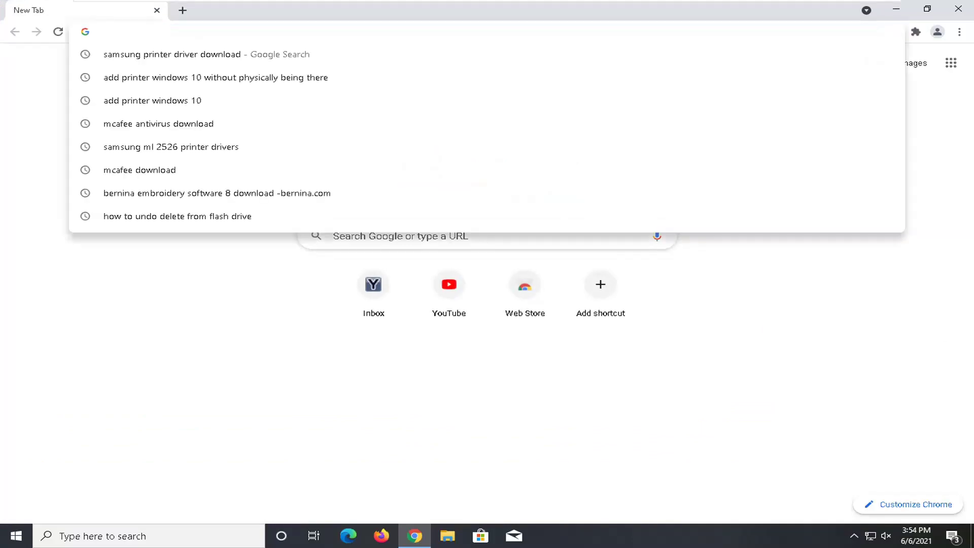
{"action": "type", "text": "download net"}
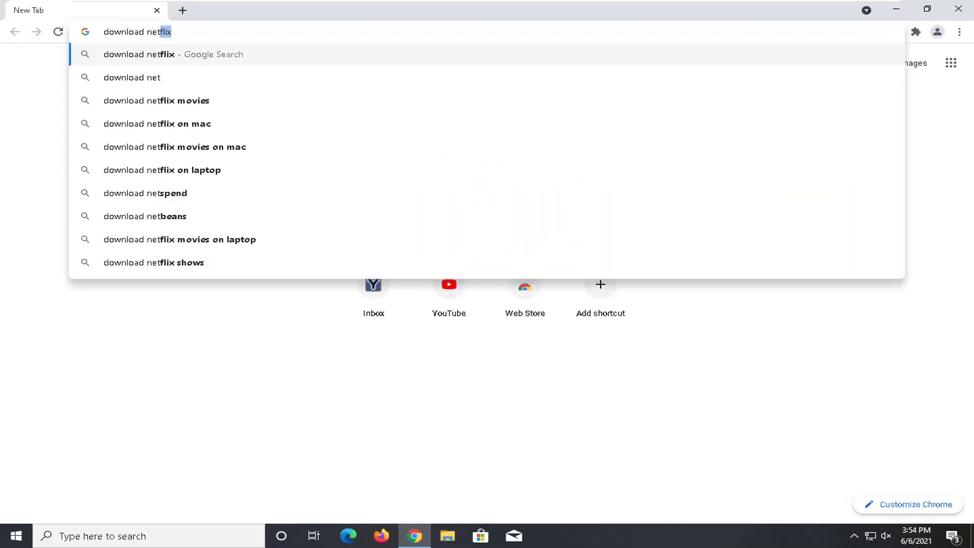
{"action": "type", "text": "fr"}
{"action": "key", "text": "ctrl+a"}
{"action": "type", "text": "downloa"}
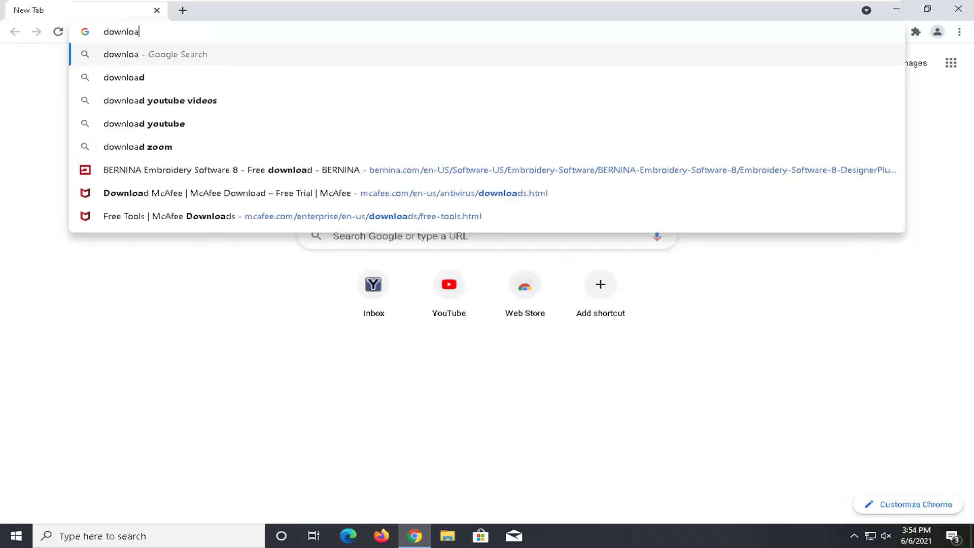
{"action": "type", "text": "d net framework"}
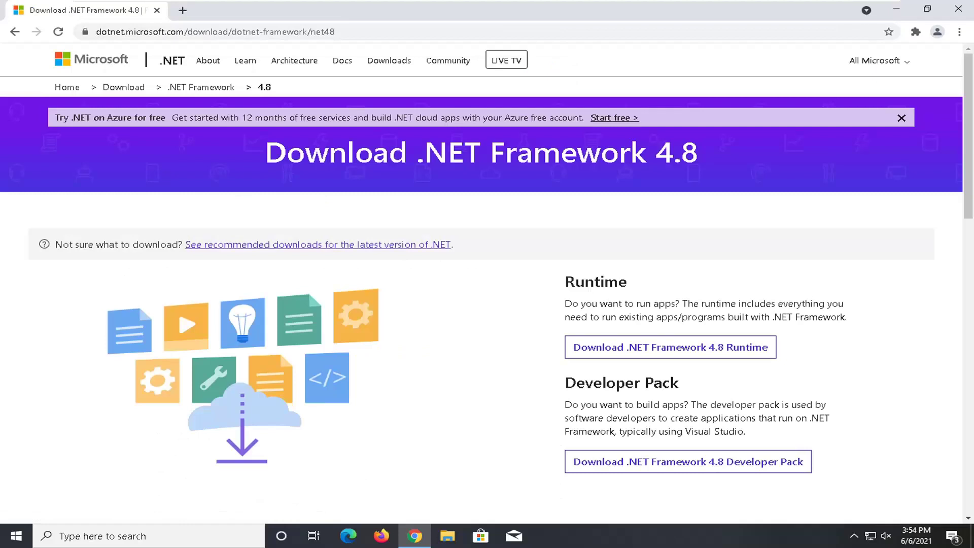
{"action": "scroll", "coordinate": [638, 301], "scroll_direction": "down", "scroll_amount": 1}
{"action": "left_click", "coordinate": [675, 288]}
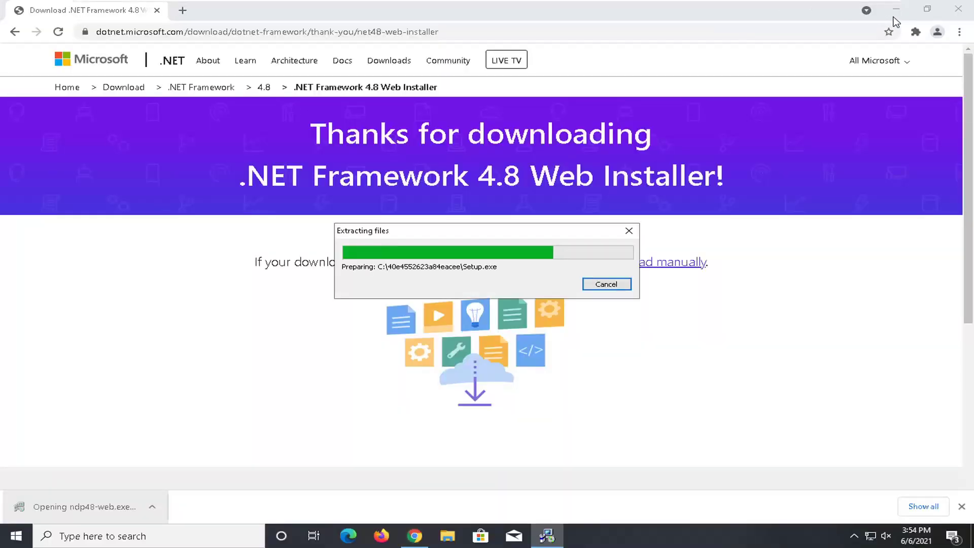
{"action": "left_click", "coordinate": [895, 14]}
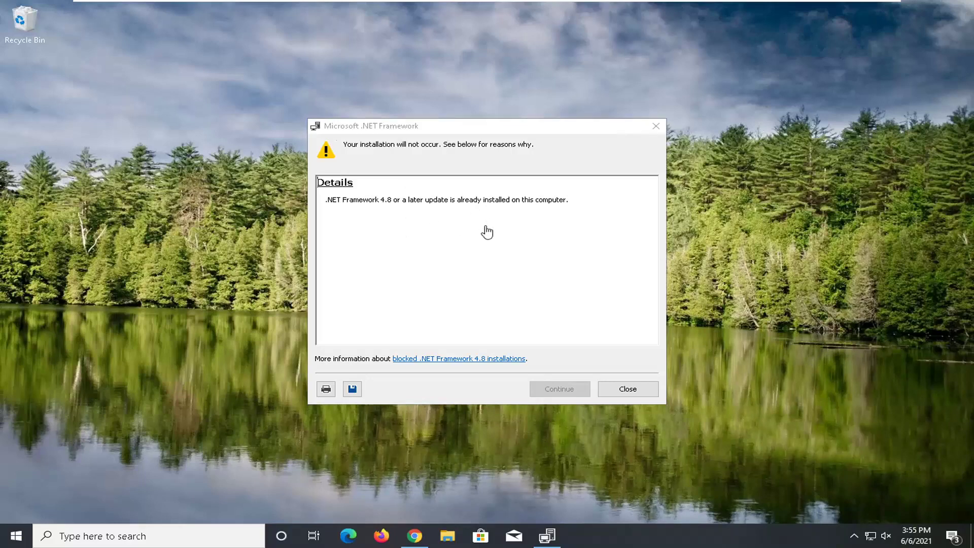
Step: Dismiss the notice that .NET Framework 4.8 or later is already installed
{"action": "left_click", "coordinate": [621, 394]}
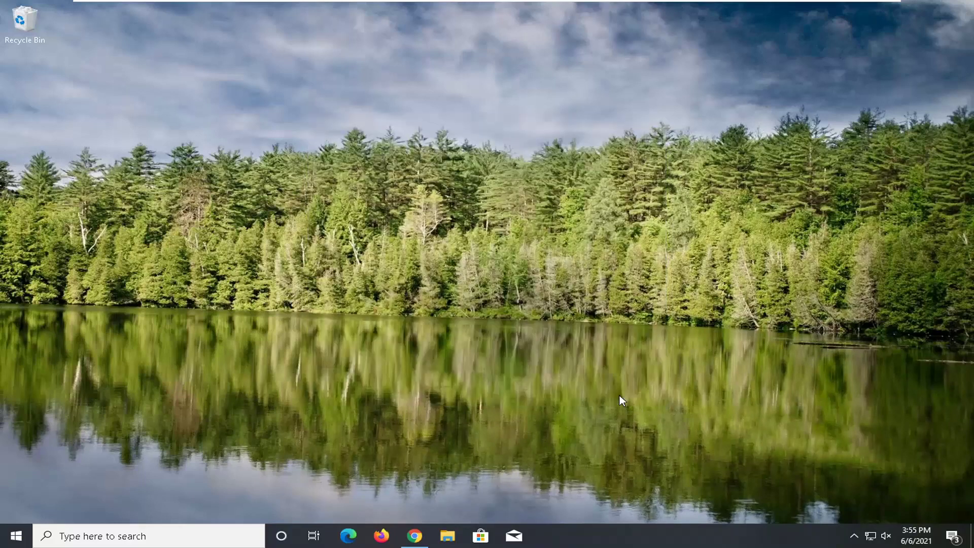